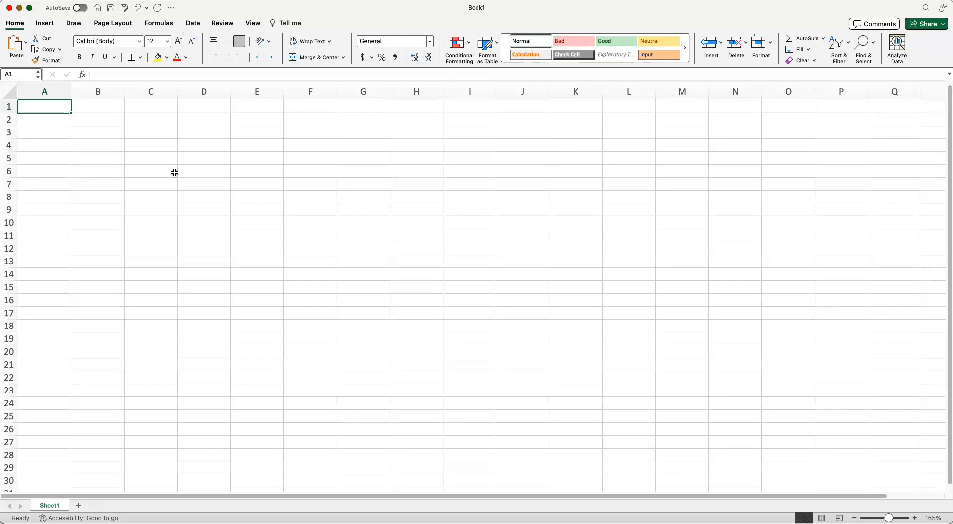
Step: Enter the header "Volume of Water (mL)" in cell A1
{"action": "type", "text": "V"}
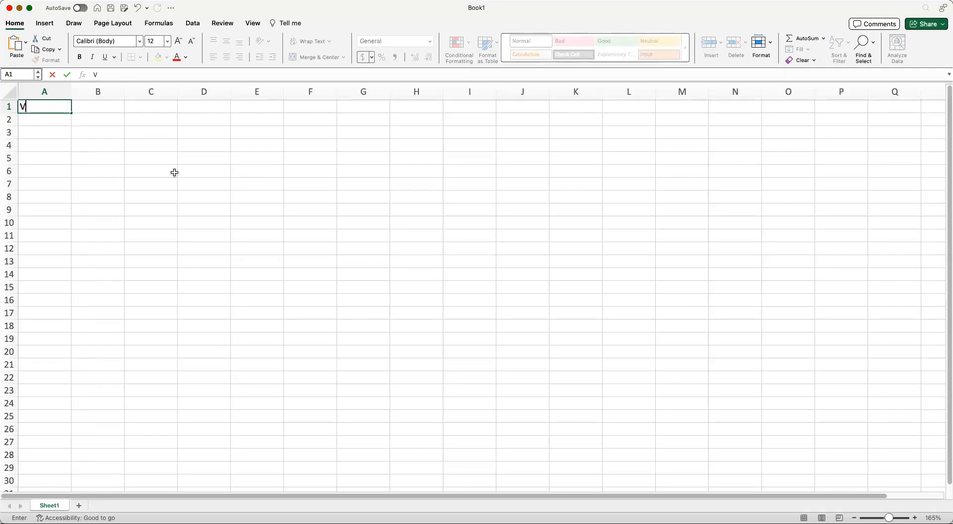
{"action": "key", "text": "BackSpace"}
{"action": "type", "text": "Volume of Water "}
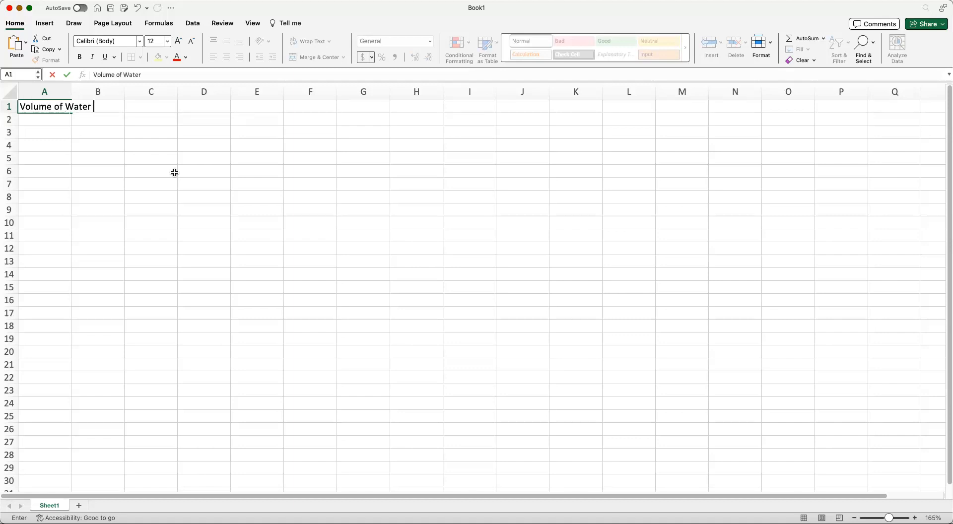
{"action": "type", "text": "(mL)"}
{"action": "key", "text": "Tab"}
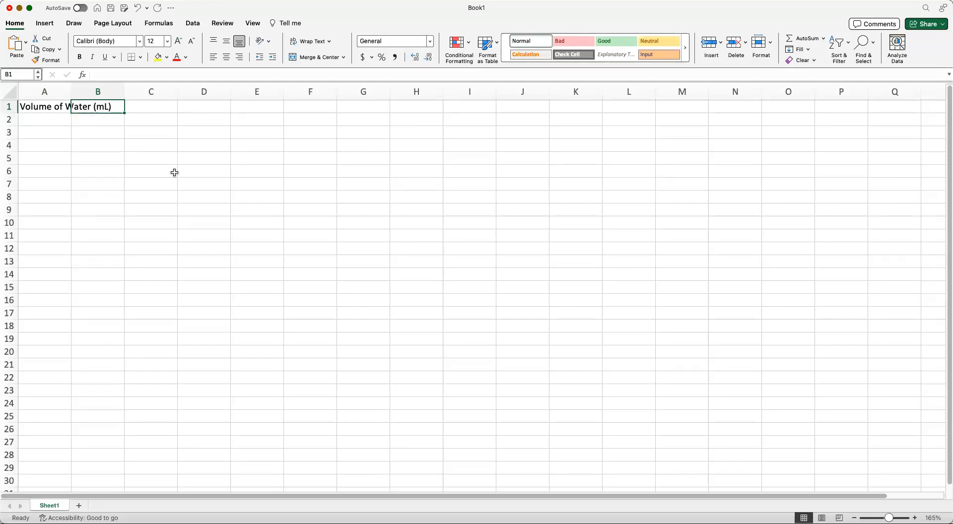
Step: Enter the header "Volume of Water (cm^3)" in cell B1
{"action": "type", "text": "Volume of"}
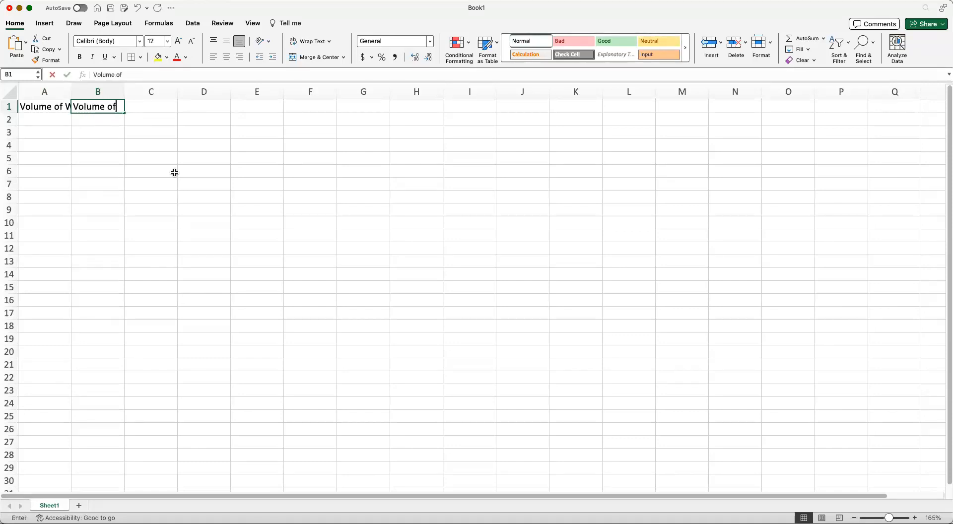
{"action": "type", "text": " Water "}
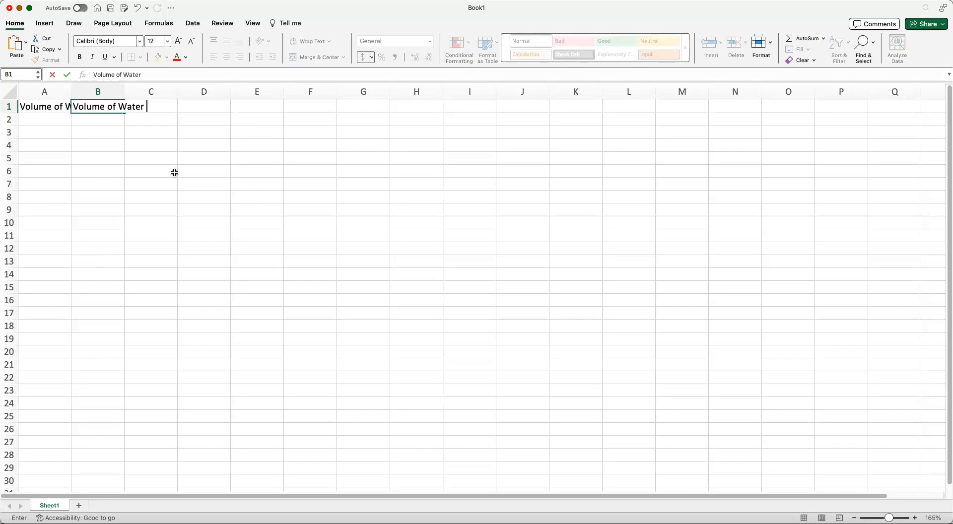
{"action": "type", "text": "(cm^3)"}
{"action": "key", "text": "Return"}
{"action": "key", "text": "Left"}
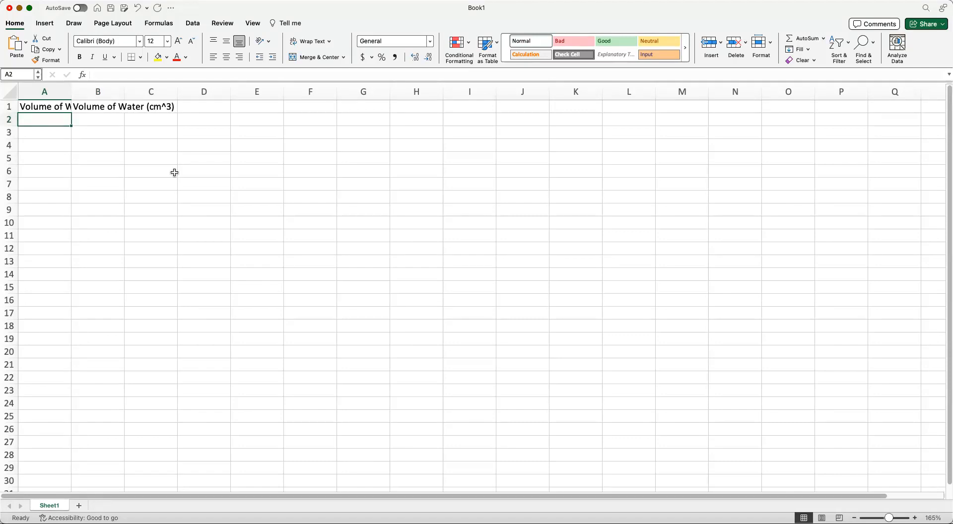
Step: Fill cells A2 to A11 with the values 1 through 10
{"action": "type", "text": "1"}
{"action": "key", "text": "Return"}
{"action": "type", "text": "2"}
{"action": "key", "text": "Return"}
{"action": "type", "text": "3"}
{"action": "key", "text": "Return"}
{"action": "type", "text": "4"}
{"action": "key", "text": "Return"}
{"action": "type", "text": "5"}
{"action": "key", "text": "Return"}
{"action": "type", "text": "6"}
{"action": "key", "text": "Return"}
{"action": "type", "text": "7"}
{"action": "key", "text": "Return"}
{"action": "type", "text": "8"}
{"action": "key", "text": "Return"}
{"action": "type", "text": "9 10"}
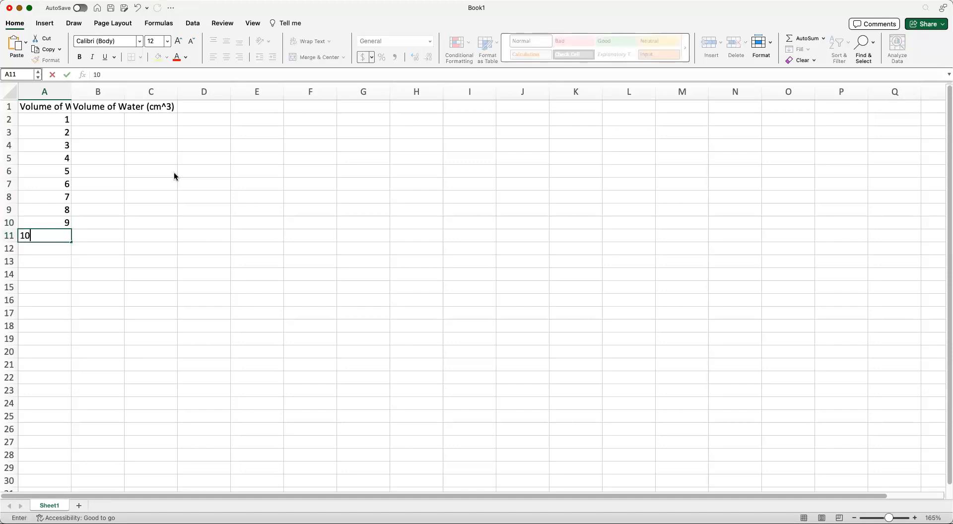
{"action": "key", "text": "Tab"}
Step: Fill cells B2 to B11 with the values 1 through 10
{"action": "key", "text": "Up"}
{"action": "key", "text": "Up"}
{"action": "key", "text": "Up"}
{"action": "key", "text": "Up"}
{"action": "key", "text": "Up"}
{"action": "key", "text": "Up"}
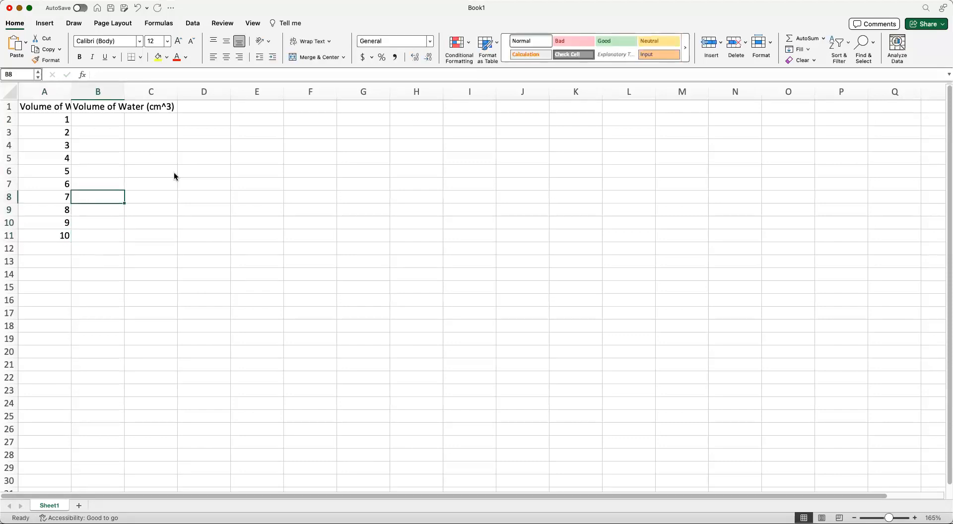
{"action": "key", "text": "Up"}
{"action": "key", "text": "Up"}
{"action": "key", "text": "Up"}
{"action": "type", "text": "1"}
{"action": "key", "text": "Return"}
{"action": "type", "text": "2"}
{"action": "key", "text": "Return"}
{"action": "type", "text": "3"}
{"action": "key", "text": "Return"}
{"action": "type", "text": "4"}
{"action": "key", "text": "Return"}
{"action": "type", "text": "5"}
{"action": "key", "text": "Return"}
{"action": "type", "text": "6"}
{"action": "key", "text": "Return"}
{"action": "type", "text": "7"}
{"action": "key", "text": "Return"}
{"action": "type", "text": "8"}
{"action": "key", "text": "Return"}
{"action": "type", "text": "9"}
{"action": "key", "text": "Return"}
{"action": "type", "text": "10"}
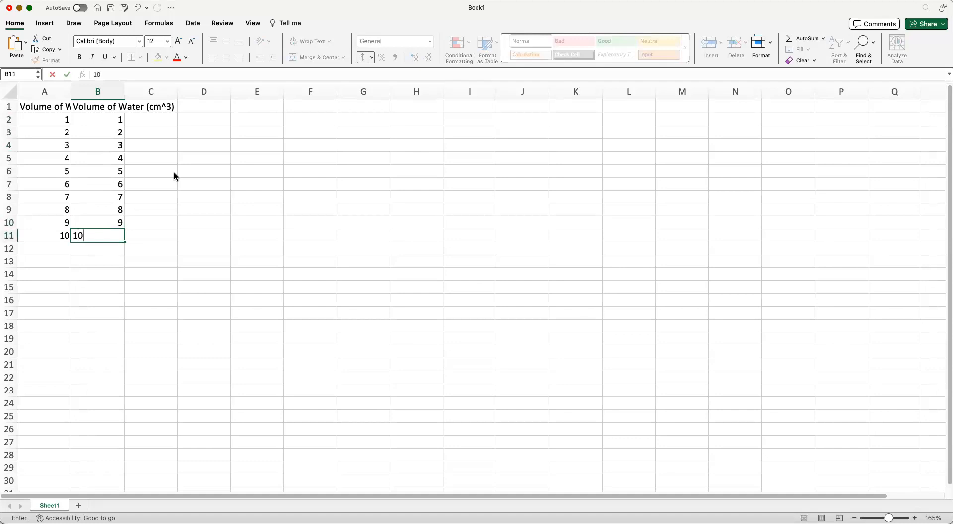
{"action": "left_click", "coordinate": [174, 174]}
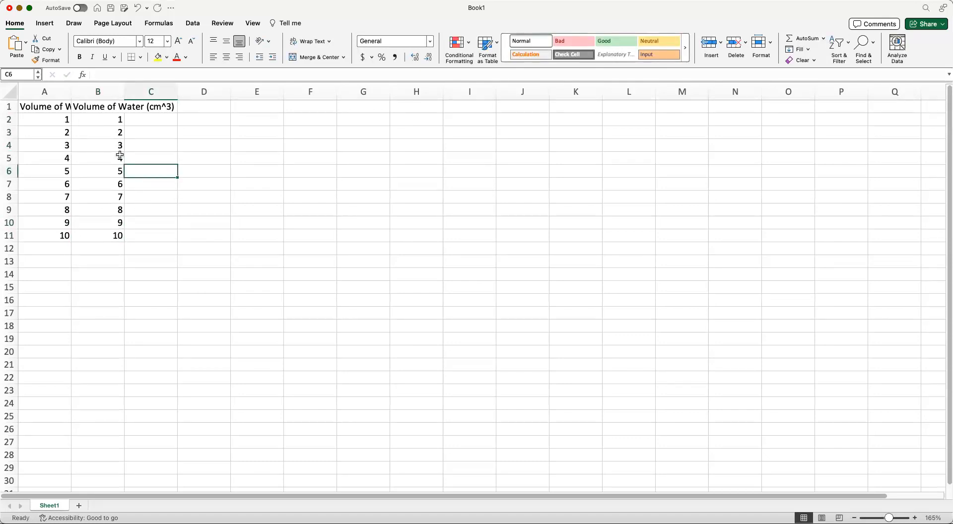
Step: Select the range A1:B11 and insert a scatter chart from it
{"action": "left_click", "coordinate": [40, 105]}
{"action": "left_click_drag", "start_coordinate": [118, 207], "coordinate": [113, 236]}
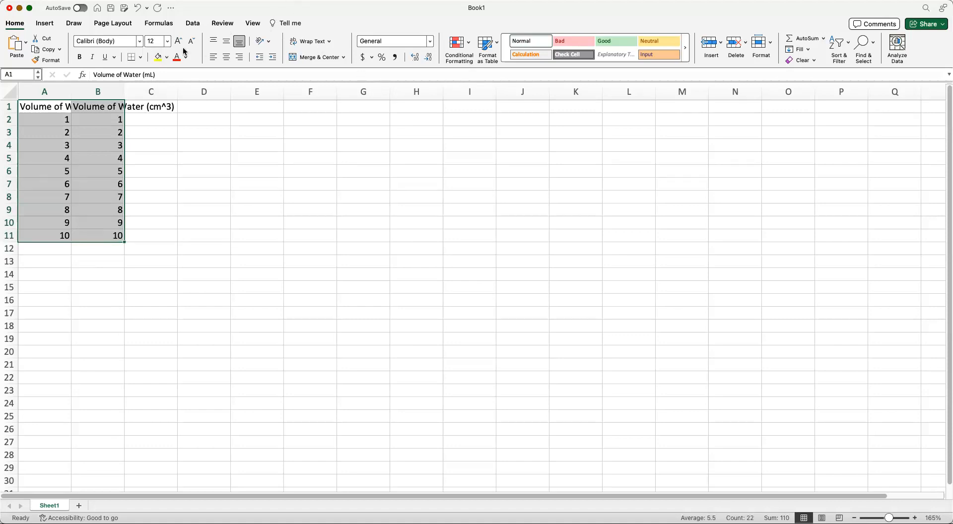
{"action": "left_click", "coordinate": [45, 24]}
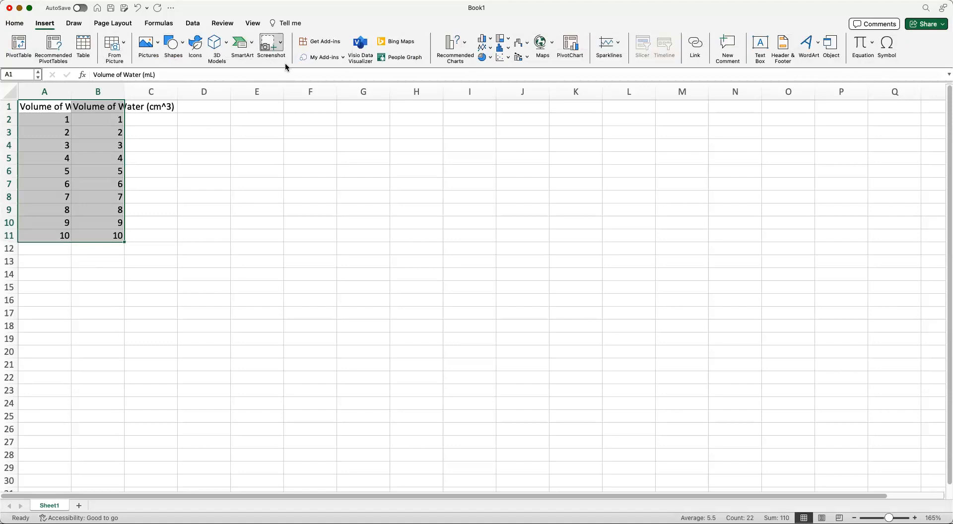
{"action": "left_click", "coordinate": [503, 57]}
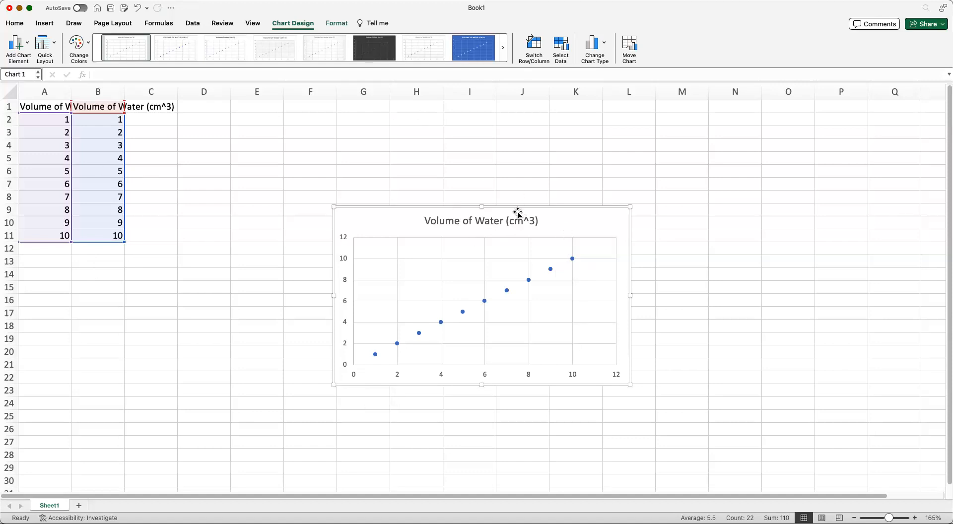
Step: Rename the chart title to "Volume of Water (cm^3) v. Volume of Water (mL)"
{"action": "double_click", "coordinate": [447, 218]}
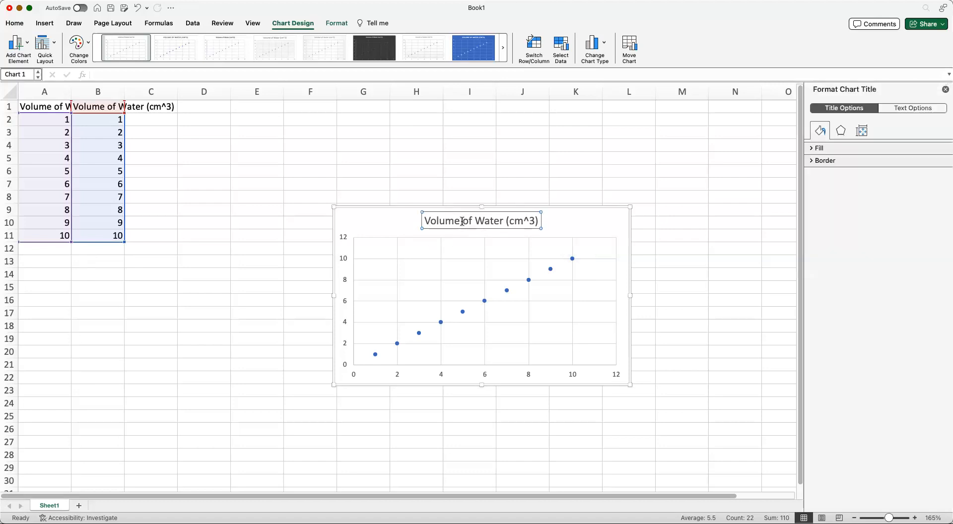
{"action": "left_click", "coordinate": [462, 221]}
{"action": "triple_click", "coordinate": [462, 221]}
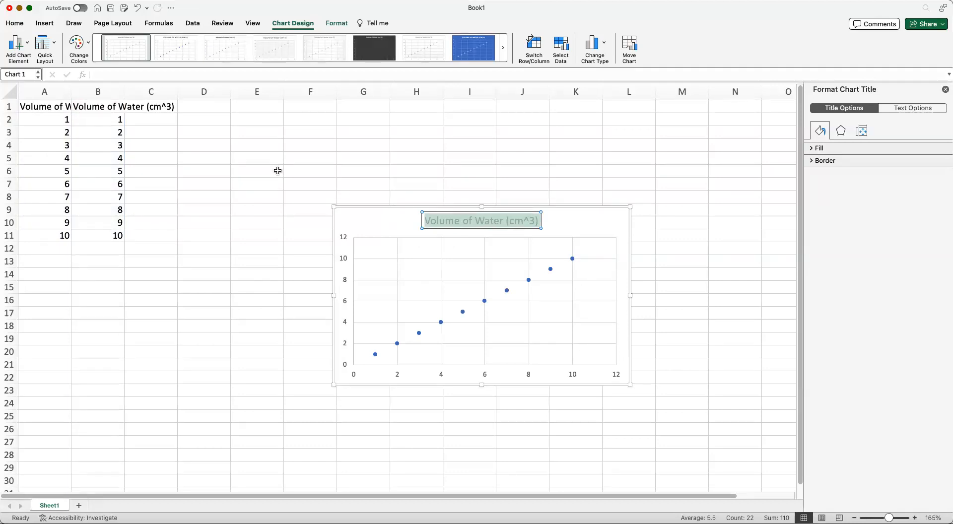
{"action": "type", "text": "Vo"}
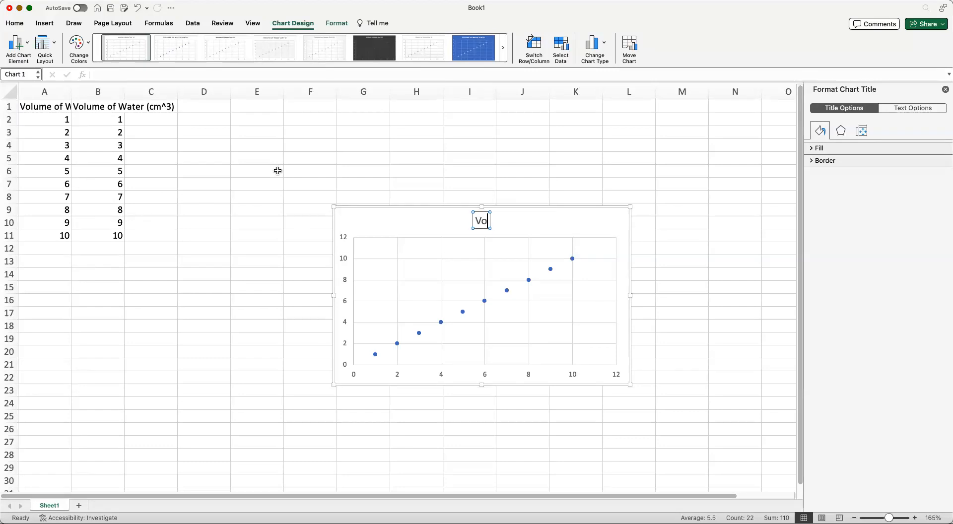
{"action": "type", "text": "lume of"}
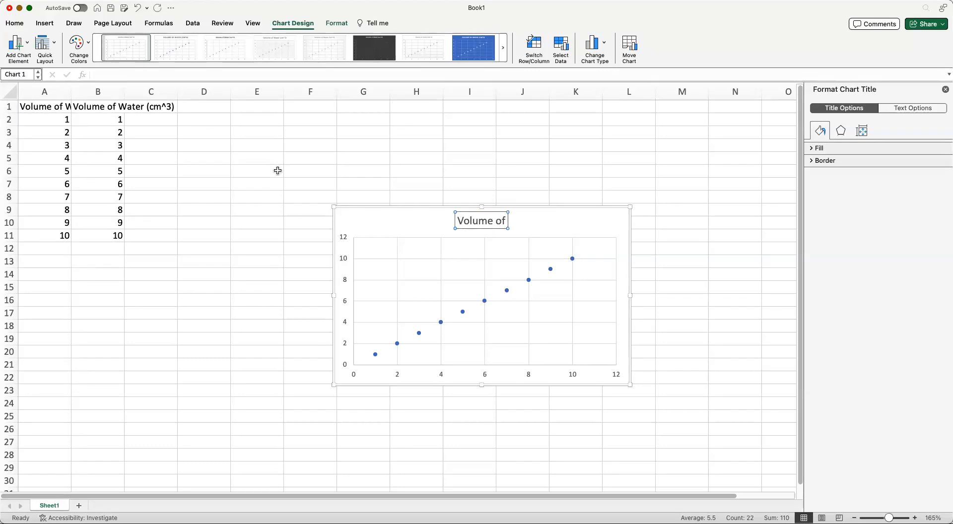
{"action": "type", "text": " Water (cm"}
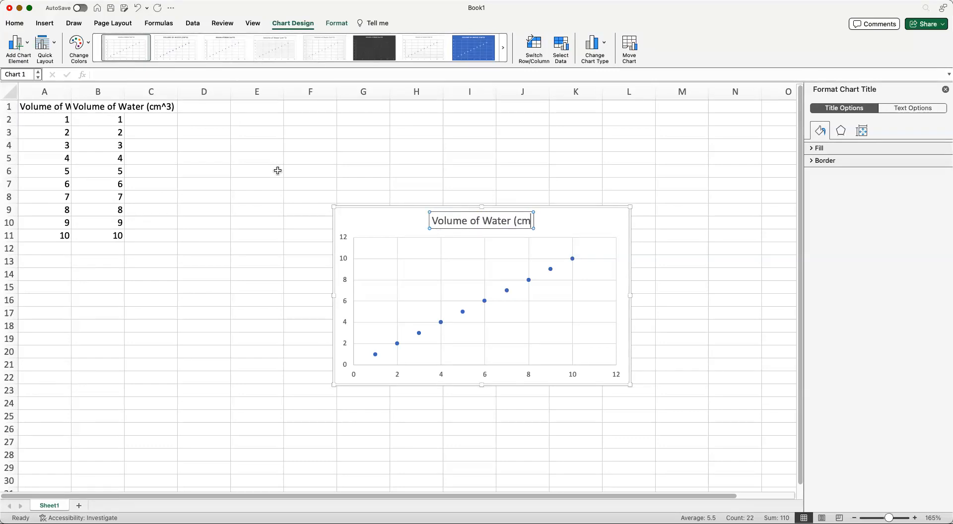
{"action": "type", "text": "^"}
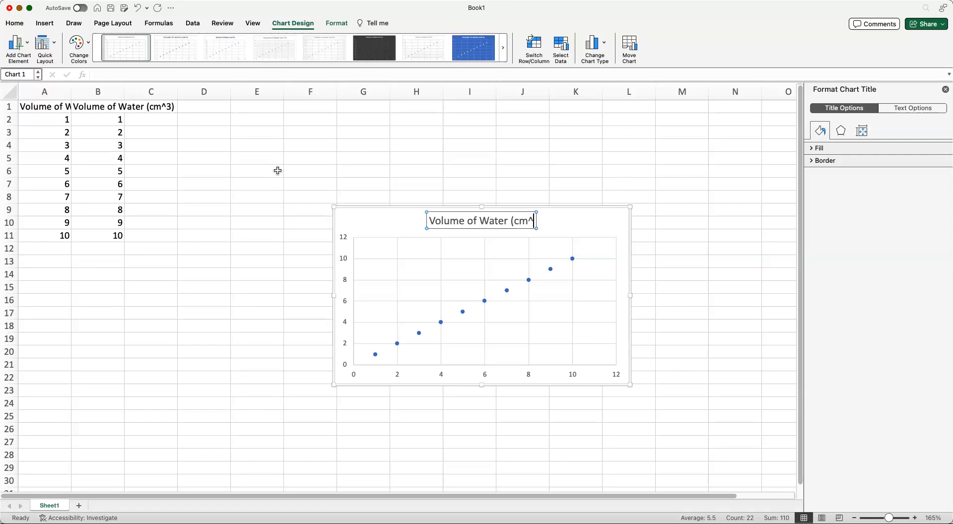
{"action": "type", "text": "3)"}
{"action": "type", "text": " v. Volume"}
{"action": "type", "text": " of"}
{"action": "type", "text": " Wat"}
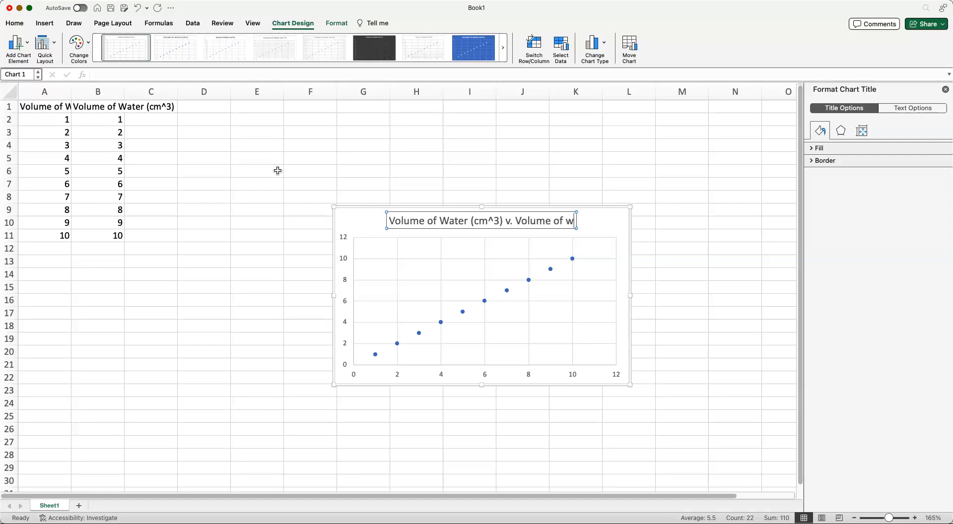
{"action": "type", "text": "er ("}
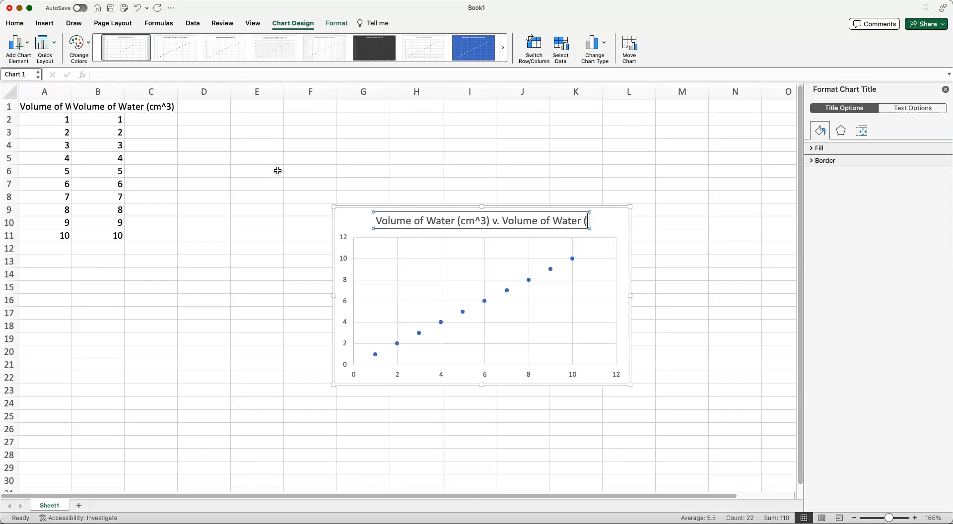
{"action": "type", "text": "mL)"}
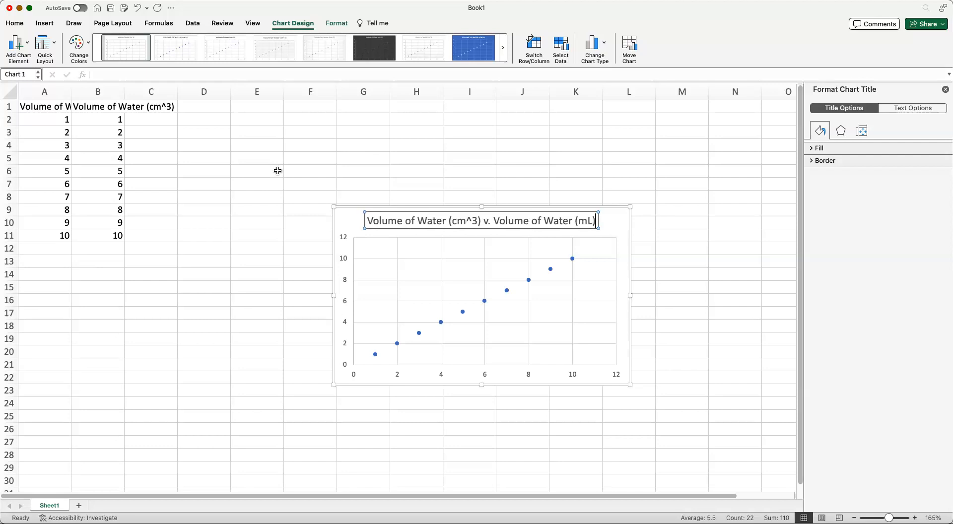
{"action": "key", "text": "Escape"}
{"action": "left_click", "coordinate": [348, 216]}
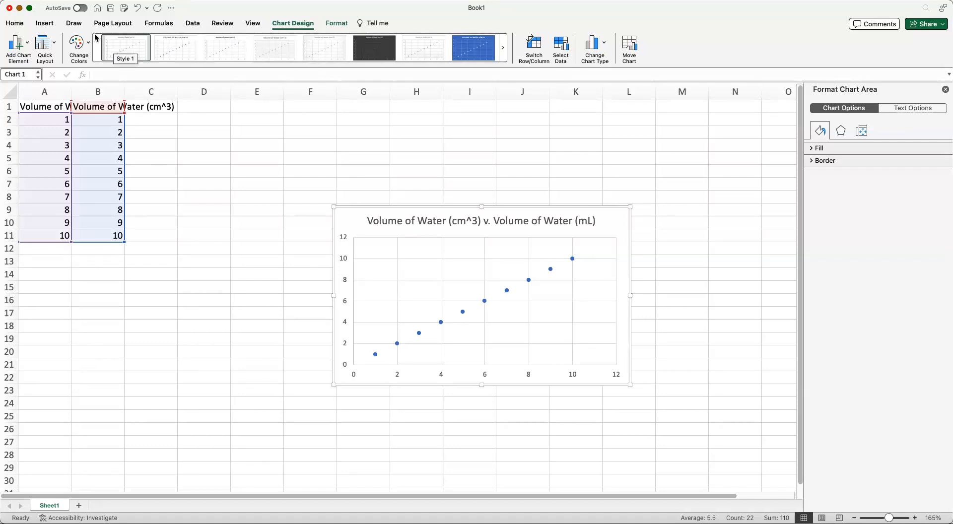
Step: Add a horizontal axis title reading "Volume of Water (mL)"
{"action": "left_click", "coordinate": [16, 47]}
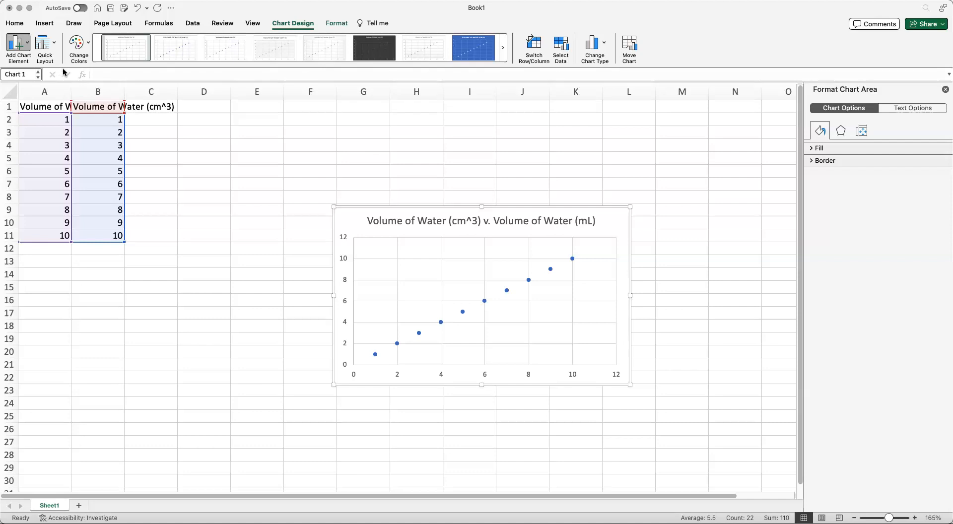
{"action": "left_click", "coordinate": [138, 84]}
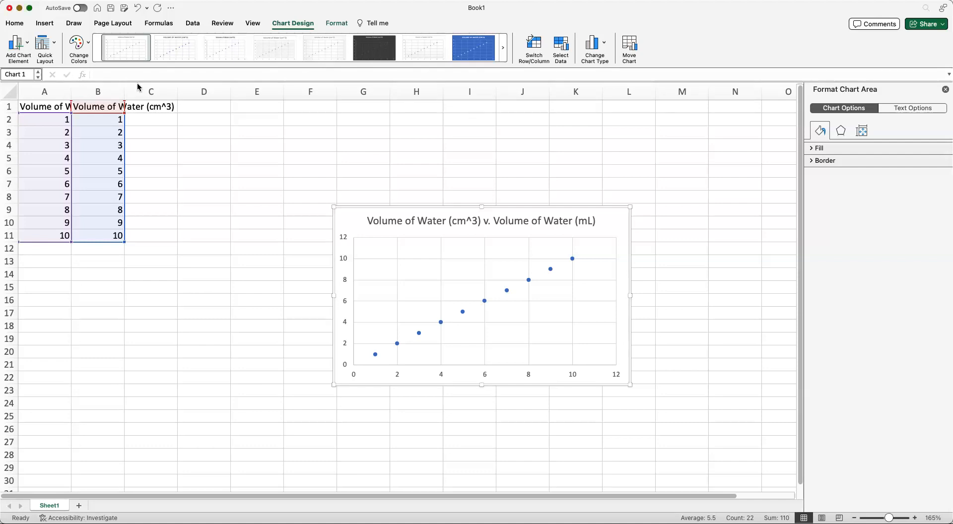
{"action": "double_click", "coordinate": [490, 370]}
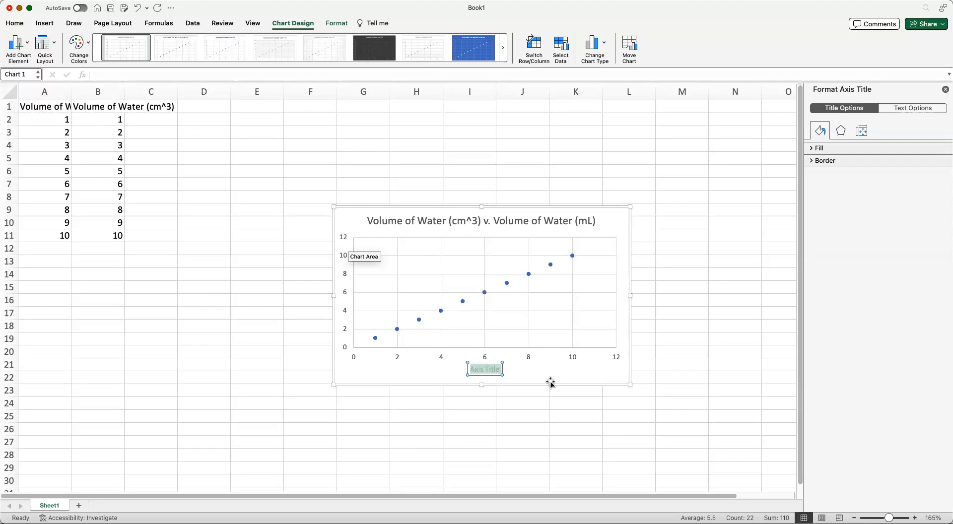
{"action": "type", "text": "Volume of Water ("}
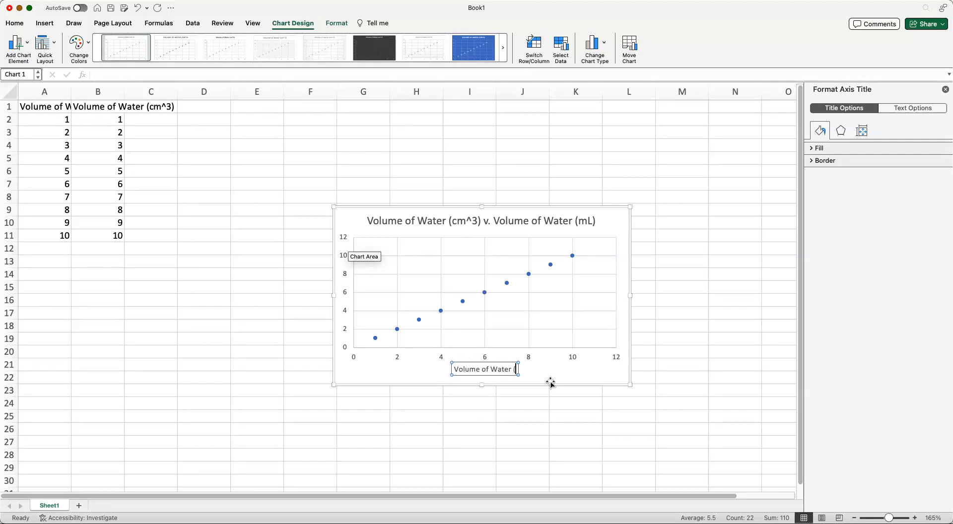
{"action": "type", "text": "mL)"}
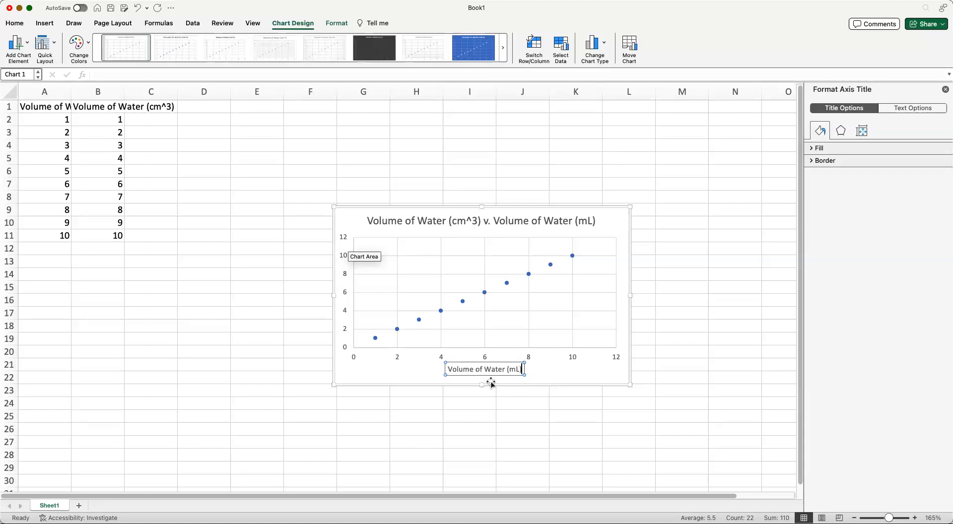
{"action": "left_click", "coordinate": [347, 209]}
{"action": "left_click", "coordinate": [349, 219]}
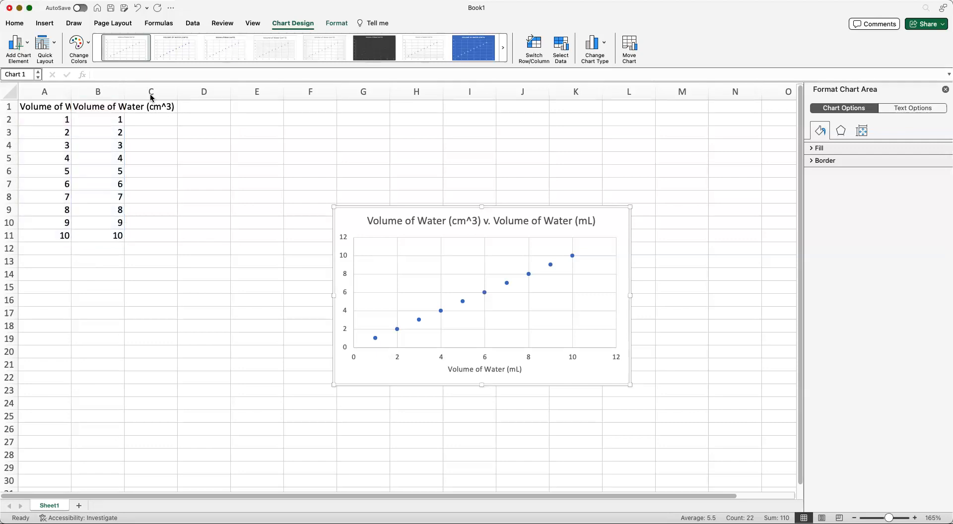
Step: Add a vertical axis title reading "Volume of Water (cm^3)"
{"action": "left_click_drag", "start_coordinate": [351, 290], "coordinate": [447, 316]}
{"action": "type", "text": "Vol"}
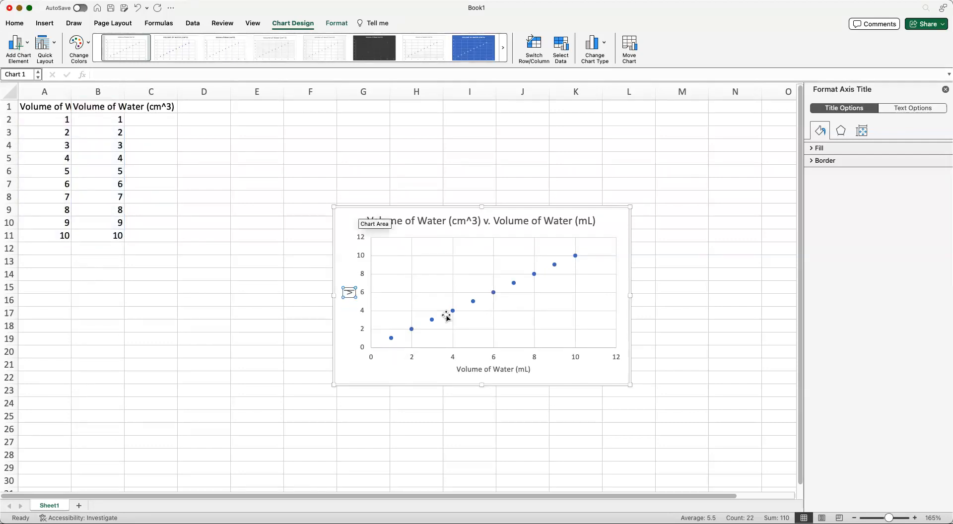
{"action": "type", "text": "ume of Water (cm^3)"}
{"action": "left_click", "coordinate": [256, 377]}
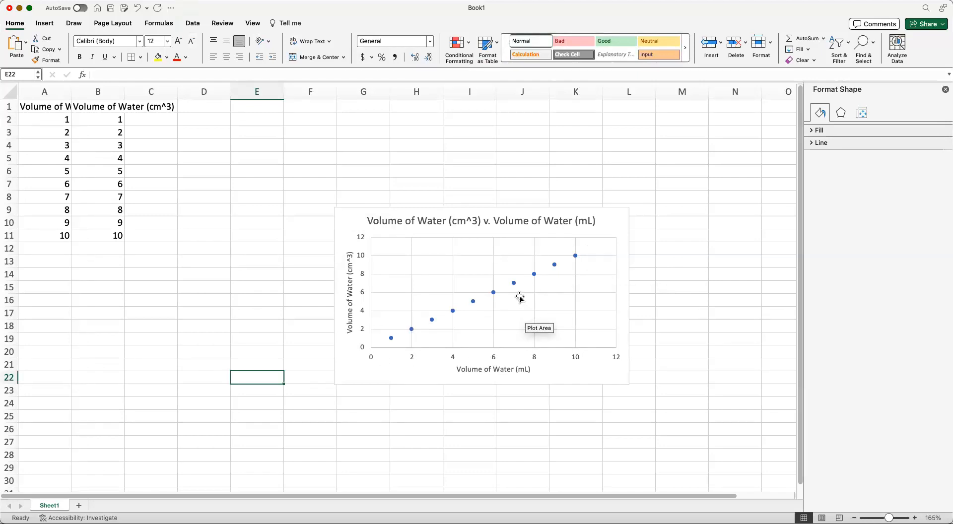
Step: Select the horizontal axis and examine its fill, size, alignment, tick mark, label and number formatting options
{"action": "left_click", "coordinate": [561, 358]}
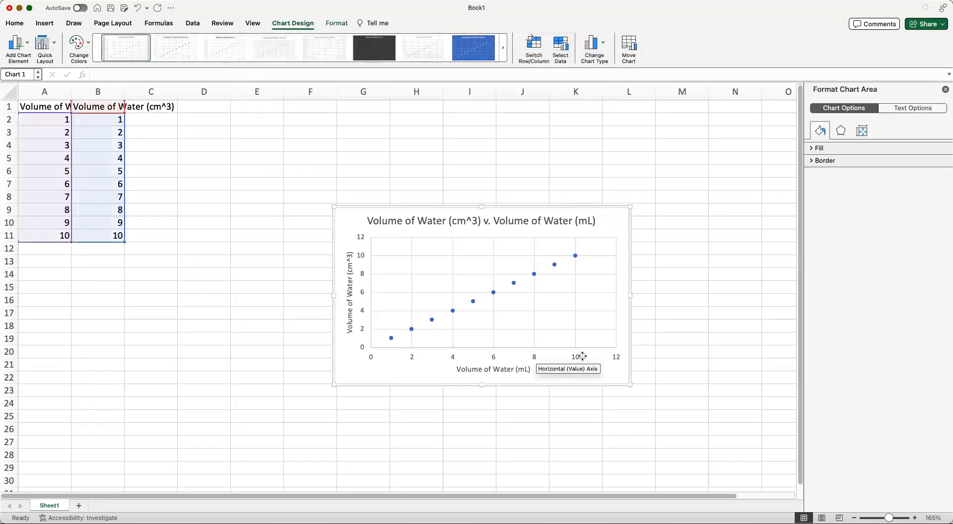
{"action": "left_click", "coordinate": [572, 357]}
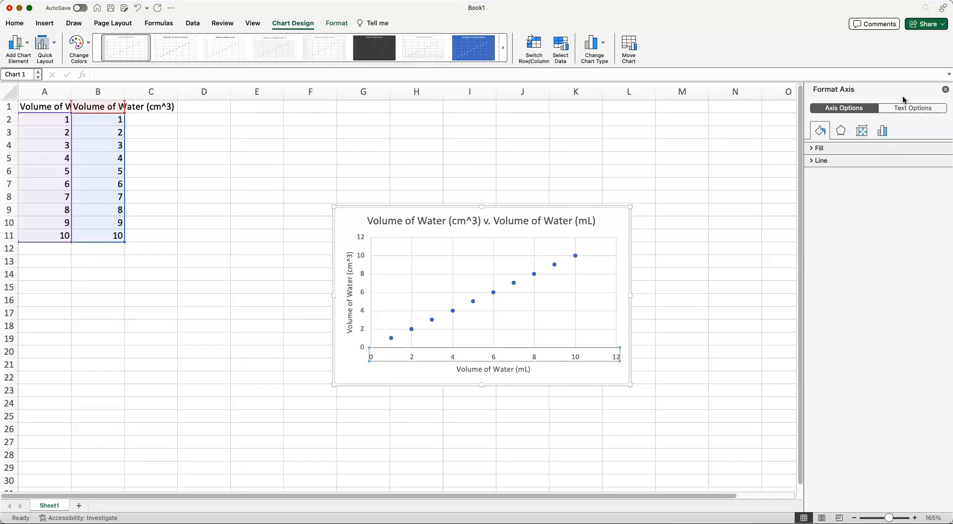
{"action": "left_click", "coordinate": [841, 131]}
{"action": "left_click", "coordinate": [864, 132]}
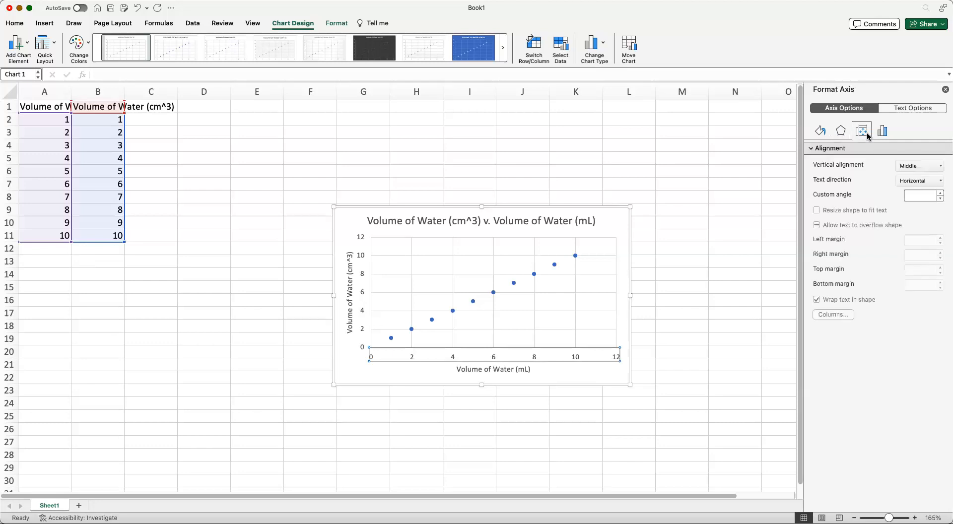
{"action": "left_click", "coordinate": [882, 130]}
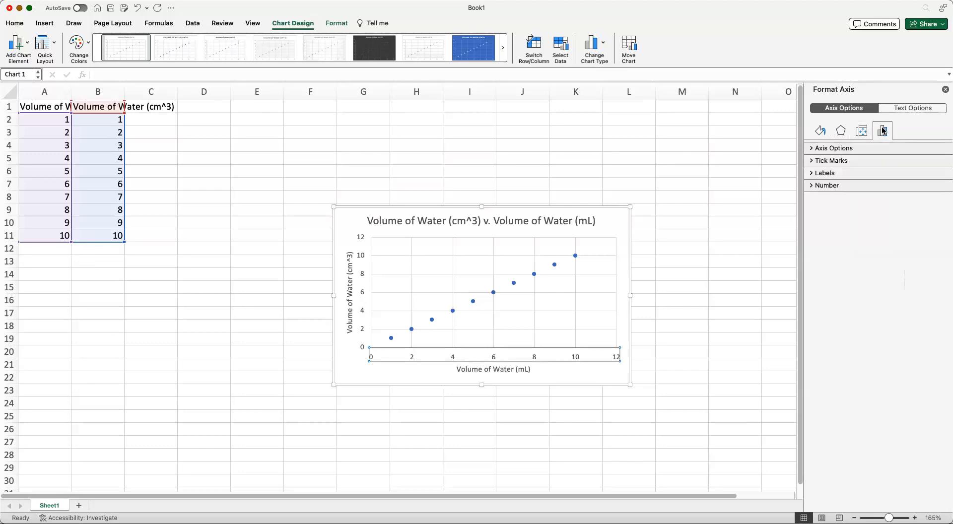
{"action": "left_click", "coordinate": [856, 160]}
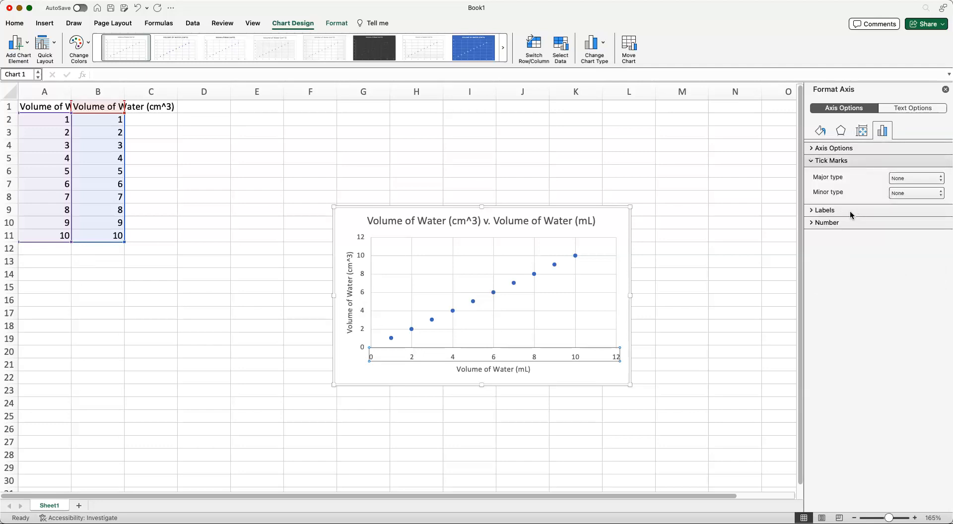
{"action": "left_click", "coordinate": [849, 210]}
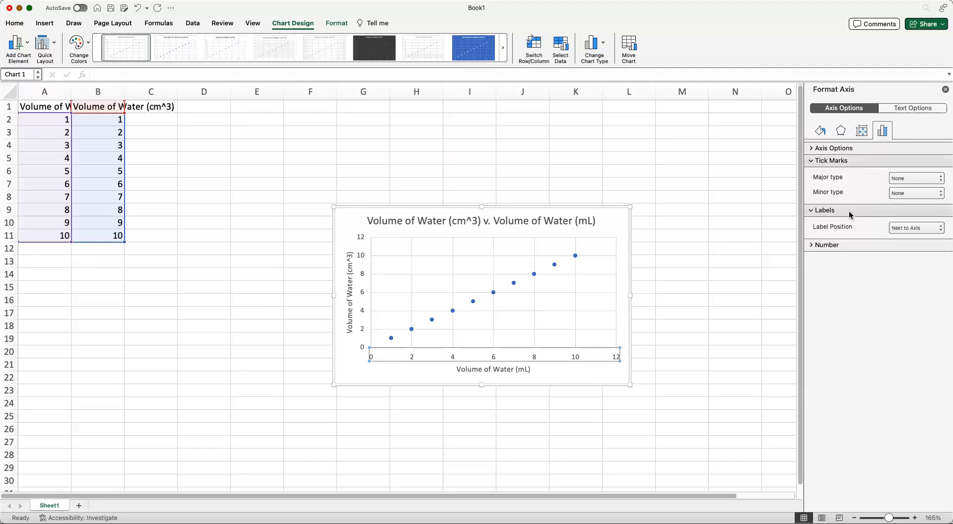
{"action": "left_click", "coordinate": [856, 252]}
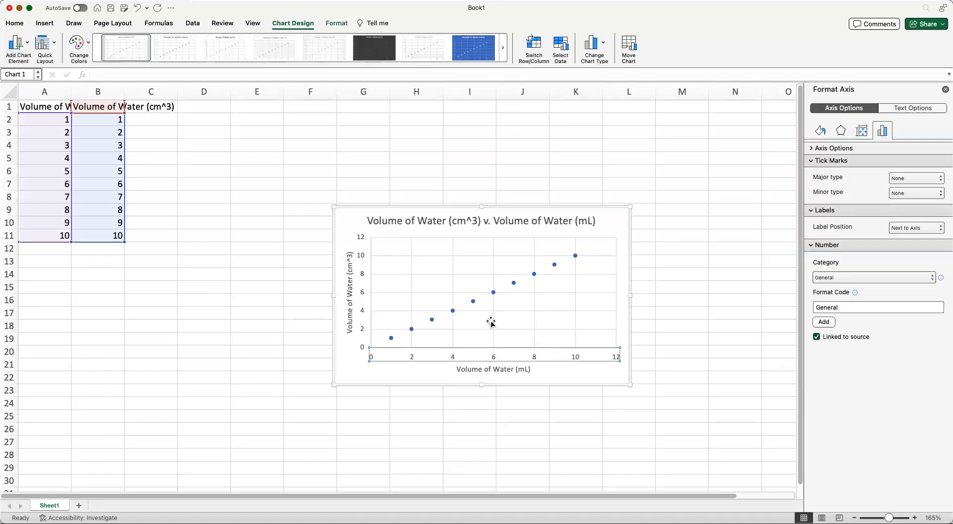
Step: Select the data series and add a linear trendline to it
{"action": "left_click", "coordinate": [492, 291]}
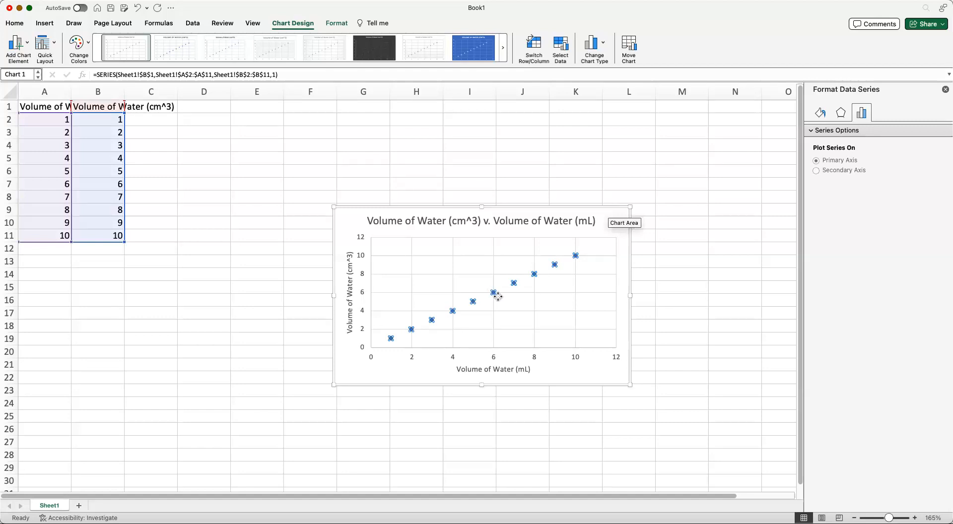
{"action": "left_click", "coordinate": [493, 293]}
{"action": "left_click", "coordinate": [494, 293]}
{"action": "left_click", "coordinate": [494, 293]}
{"action": "left_click", "coordinate": [494, 294]}
{"action": "left_click", "coordinate": [494, 293]}
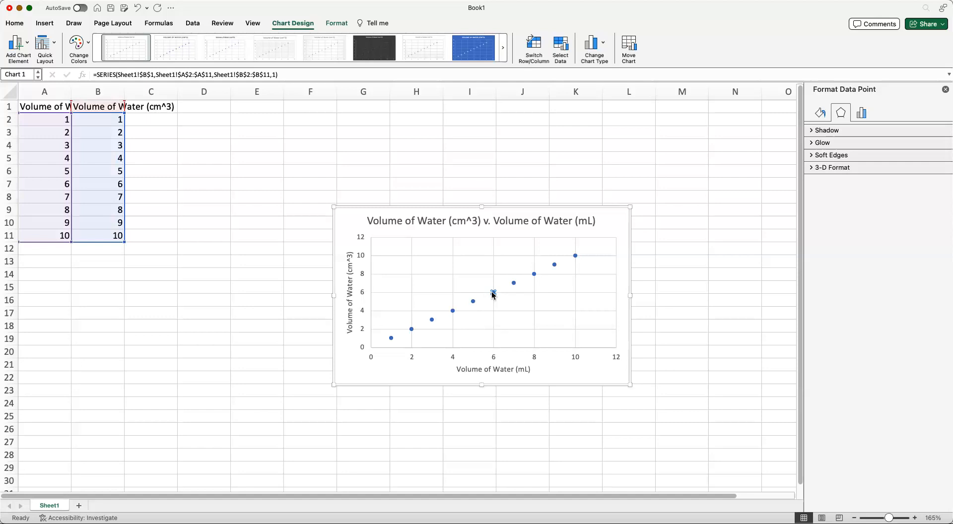
{"action": "right_click", "coordinate": [493, 293]}
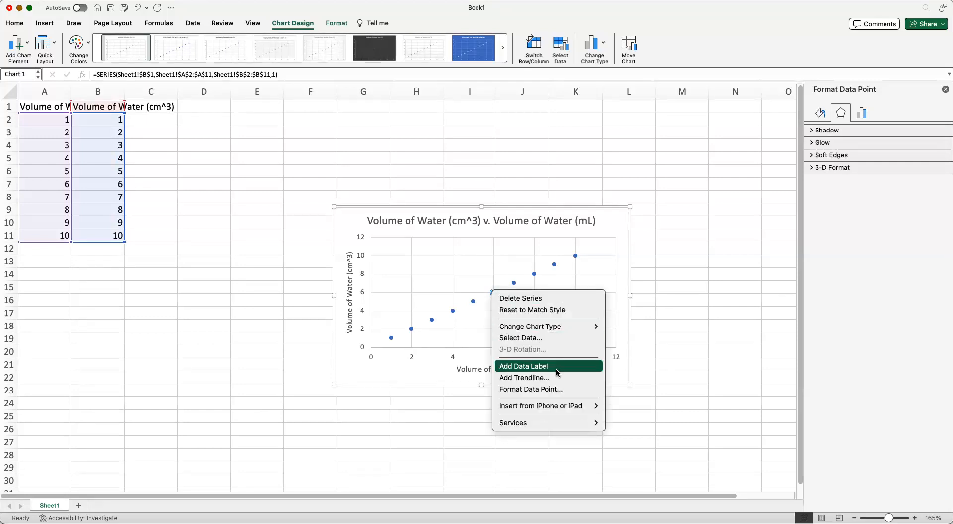
{"action": "key", "text": "Escape"}
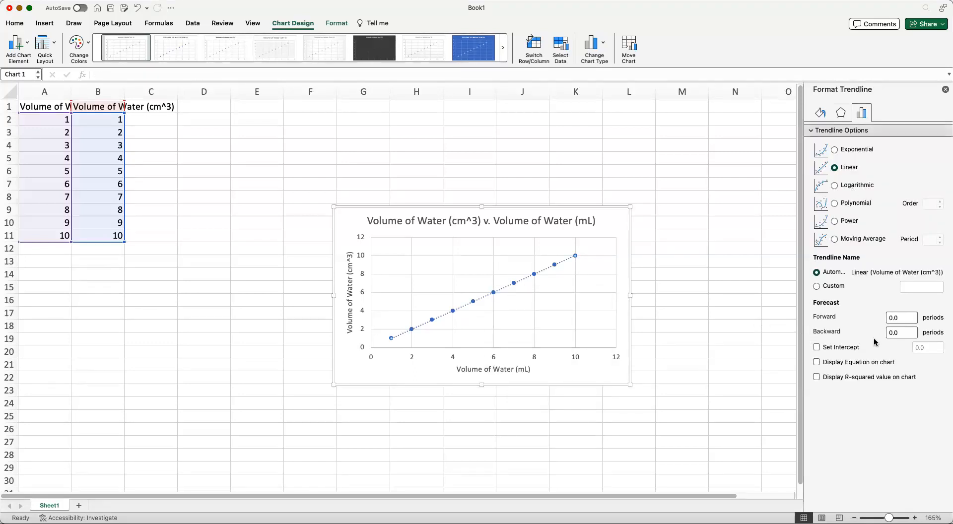
Step: Display the trendline's equation and R-squared value on the chart, moving that label below the line's upper end
{"action": "left_click", "coordinate": [862, 365]}
{"action": "left_click", "coordinate": [849, 378]}
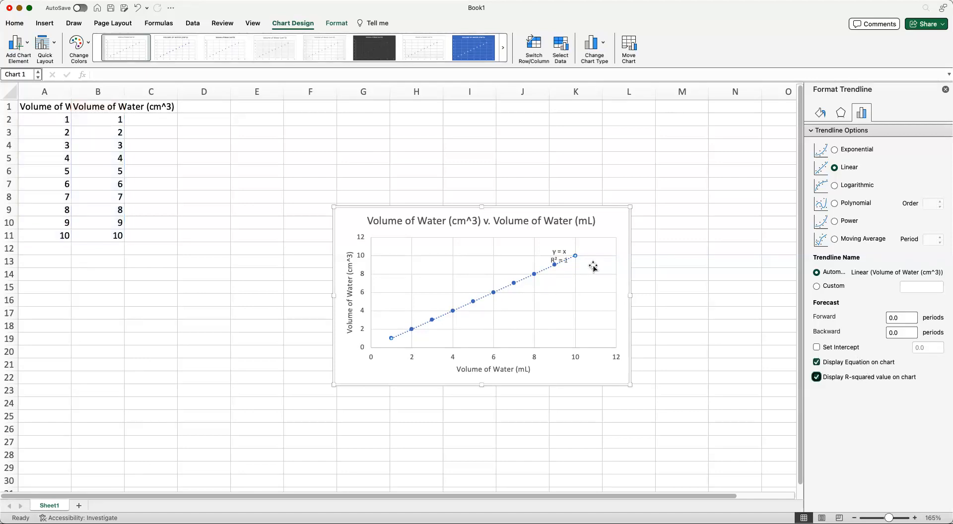
{"action": "left_click_drag", "start_coordinate": [564, 261], "coordinate": [608, 303]}
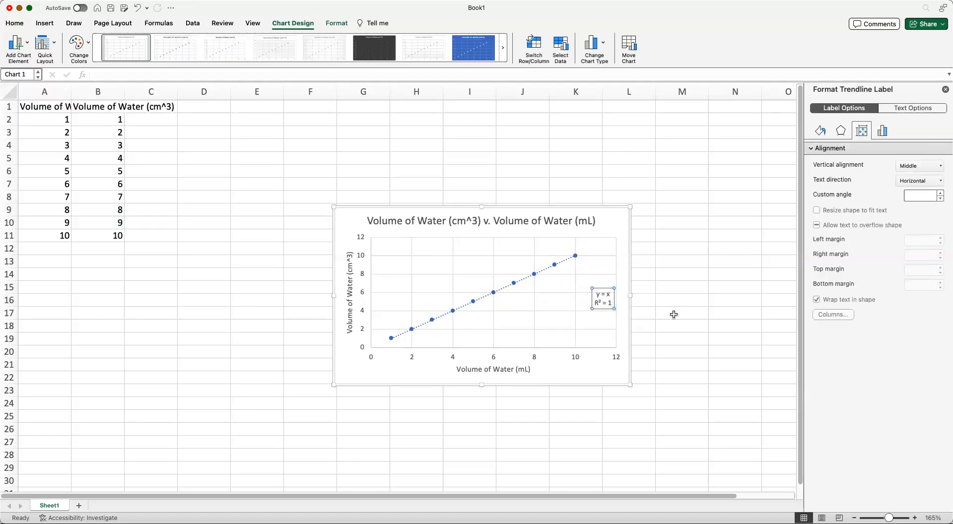